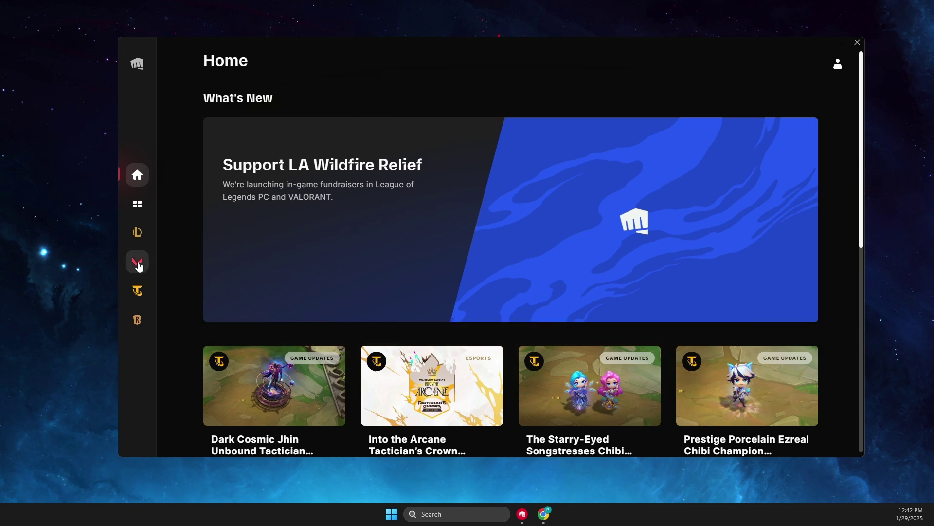
# Open VALORANT's settings page from the Riot Client profile menu to view its install path.
pyautogui.click(138, 263)
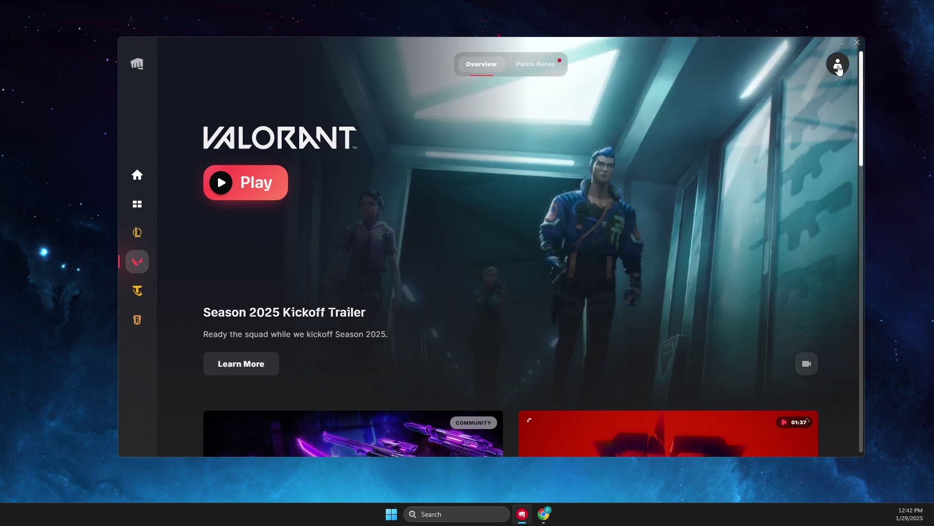
pyautogui.click(838, 67)
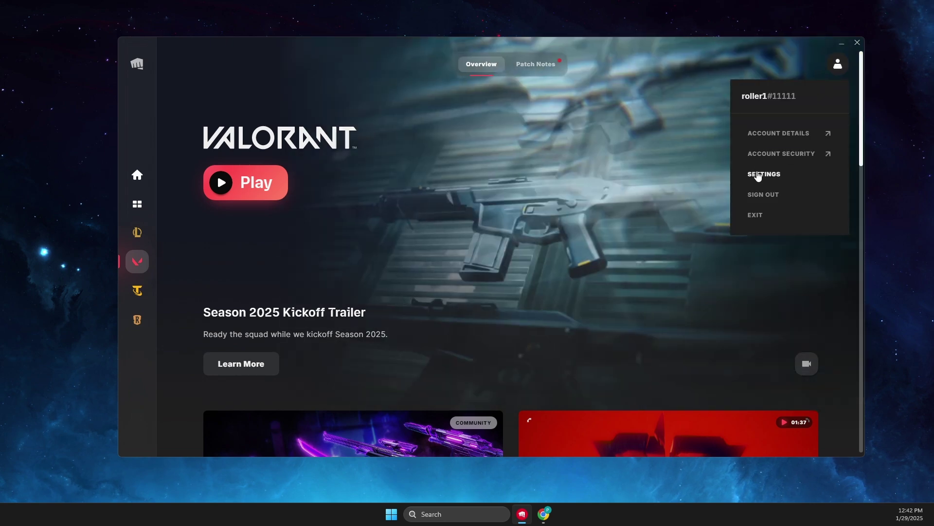
pyautogui.click(758, 176)
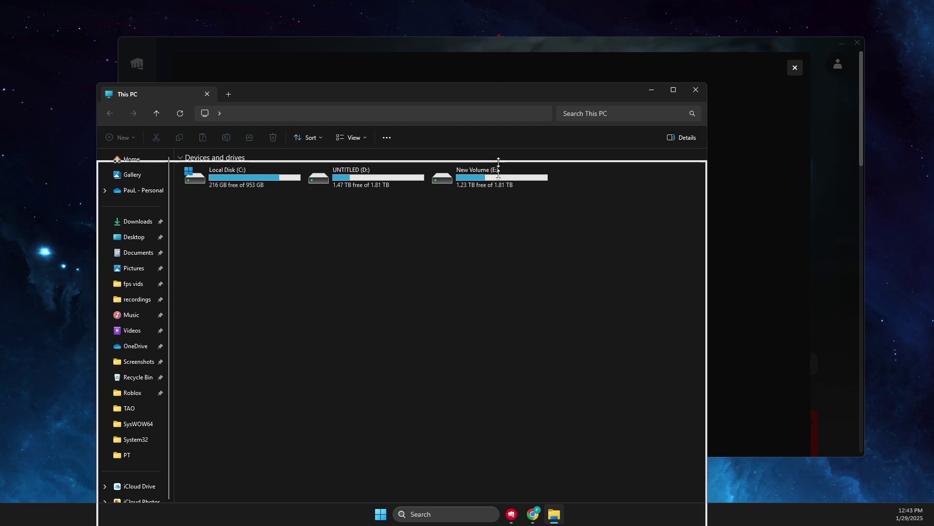
# Position the This PC drives window below VALORANT's Install Path field.
pyautogui.moveTo(520, 92)
pyautogui.mouseDown()
pyautogui.moveTo(472, 279)
pyautogui.moveTo(507, 43)
pyautogui.moveTo(487, 119)
pyautogui.moveTo(534, 65)
pyautogui.moveTo(512, 317)
pyautogui.moveTo(514, 300)
pyautogui.mouseUp()
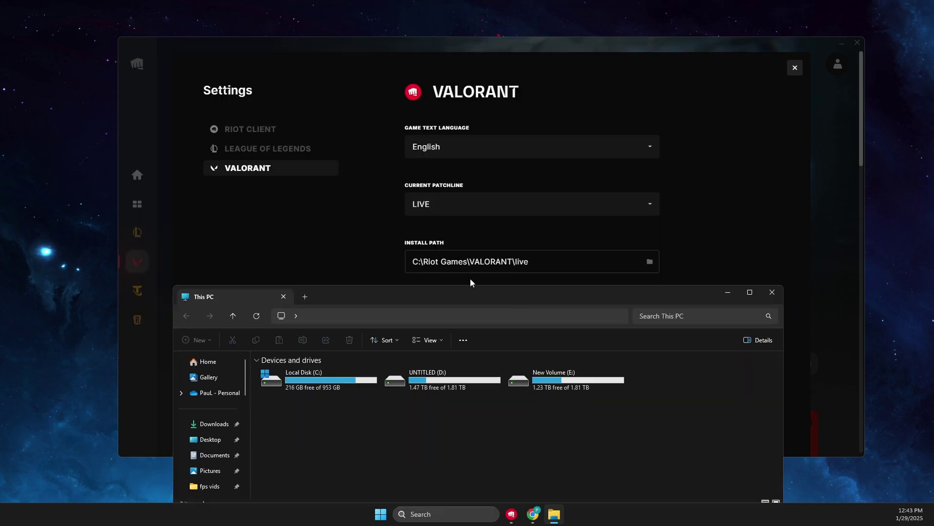
# Browse Local Disk (C:) to Riot Games and cut the VALORANT folder.
pyautogui.doubleClick(307, 385)
pyautogui.scroll(-5, 307, 385)
pyautogui.click(292, 385)
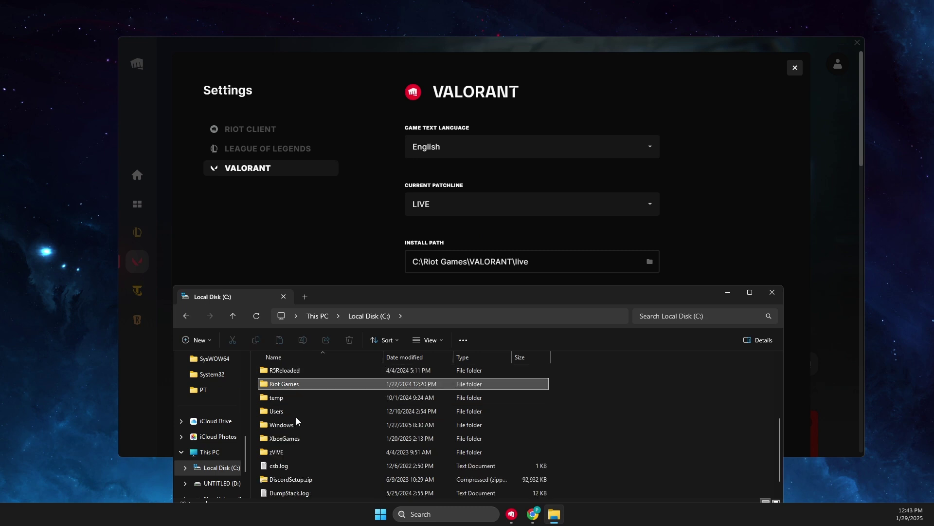
pyautogui.doubleClick(291, 385)
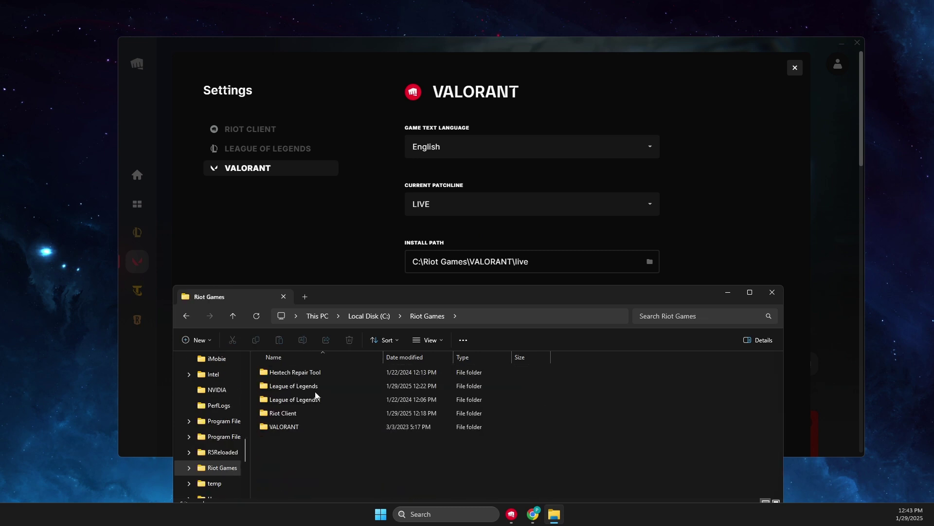
pyautogui.doubleClick(301, 427)
pyautogui.click(187, 316)
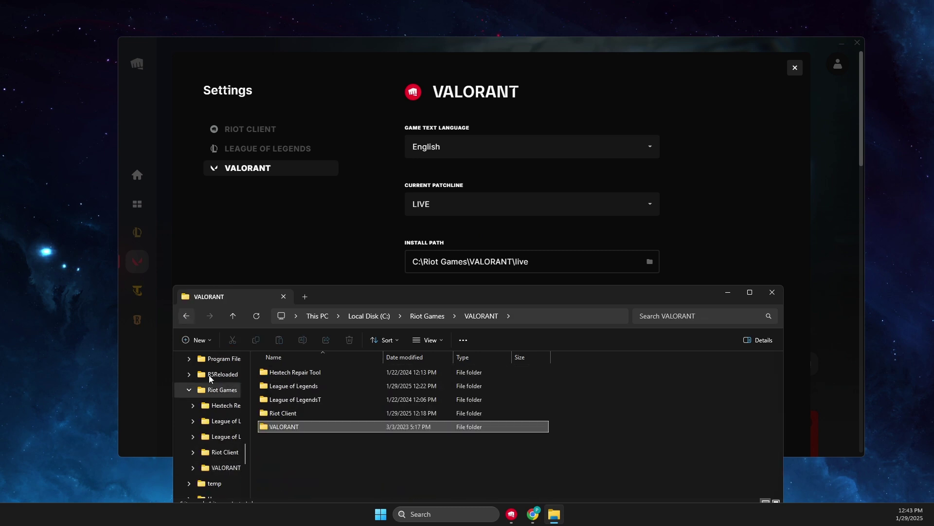
pyautogui.moveTo(388, 296); pyautogui.dragTo(388, 109)
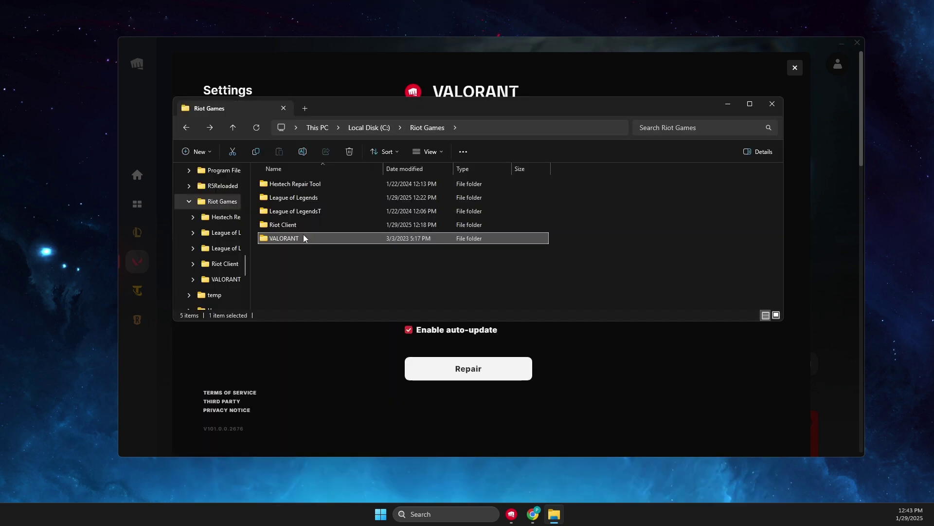
pyautogui.rightClick(293, 242)
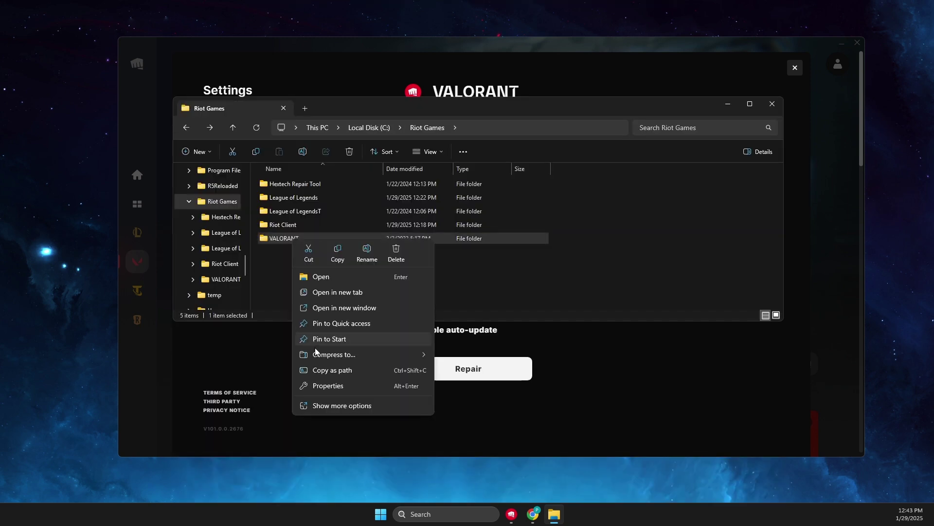
pyautogui.click(309, 253)
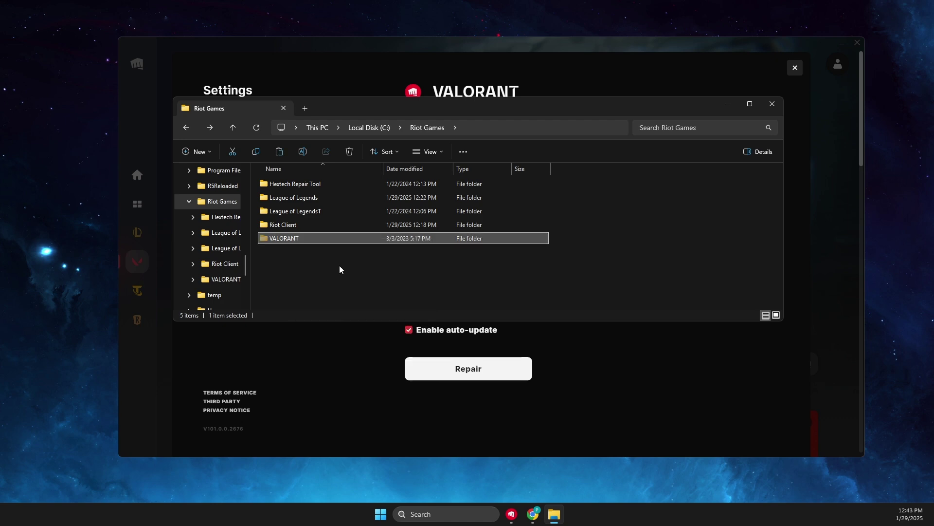
# Paste the VALORANT folder into New Volume (E:).
pyautogui.click(317, 127)
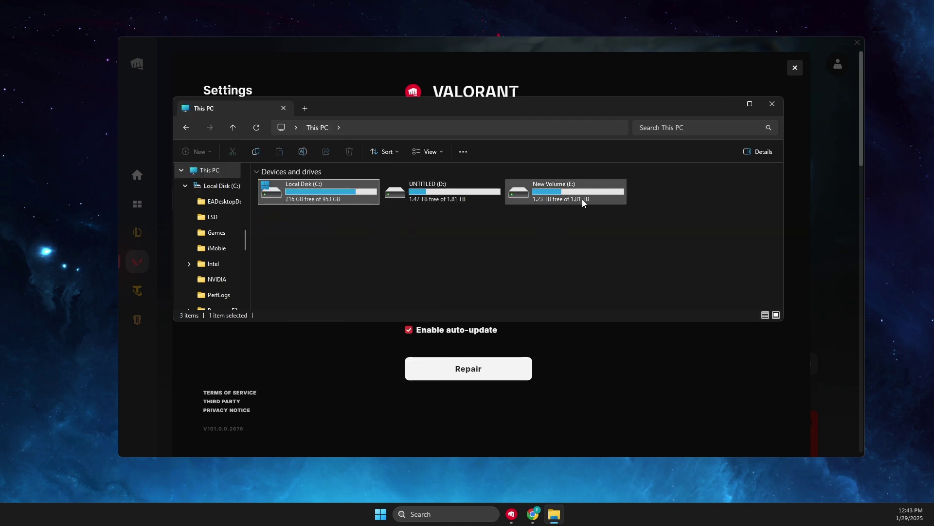
pyautogui.doubleClick(566, 192)
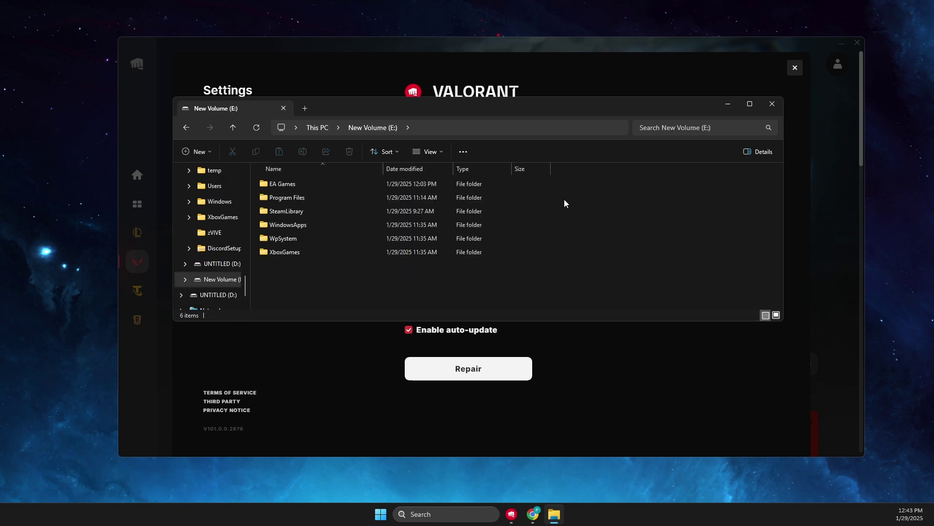
pyautogui.rightClick(320, 279)
pyautogui.click(332, 289)
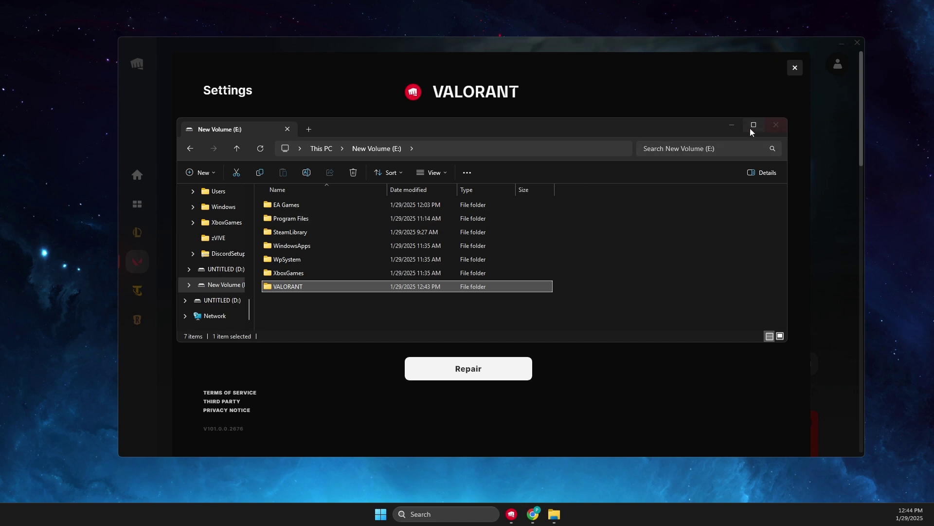
# Close File Explorer, VALORANT settings and Riot Client, then open Task Manager.
pyautogui.click(775, 124)
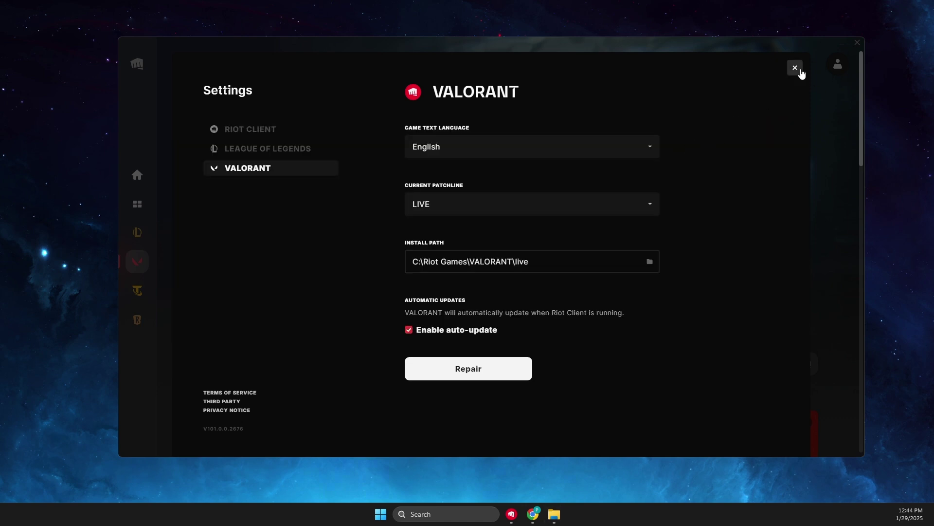
pyautogui.click(795, 68)
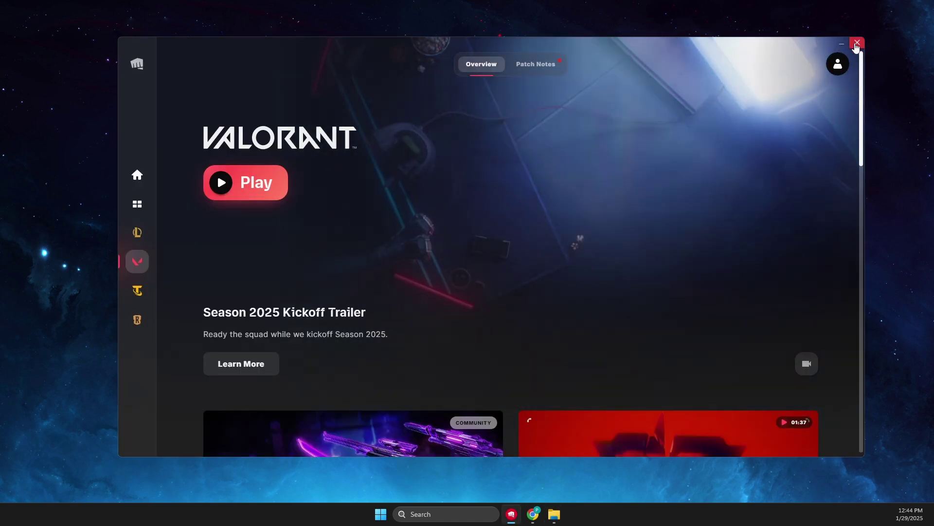
pyautogui.click(856, 43)
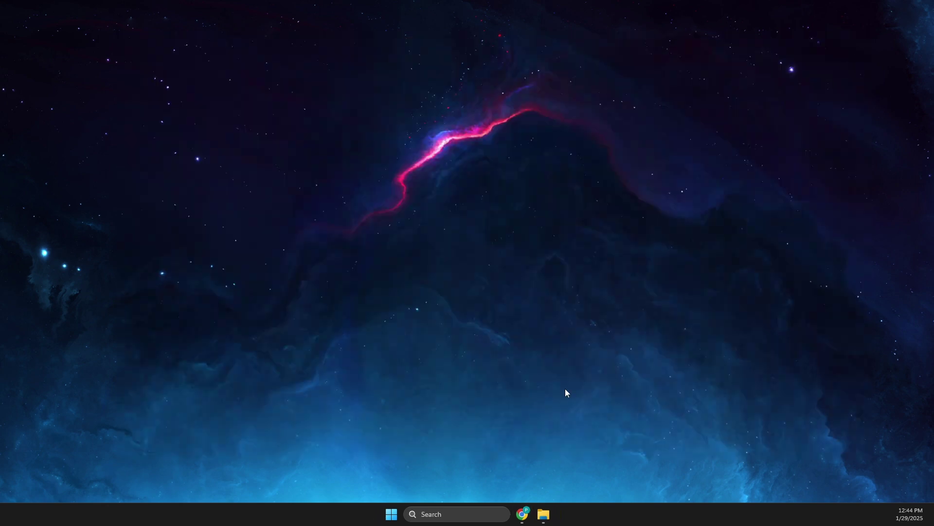
pyautogui.click(457, 510)
pyautogui.write('q')
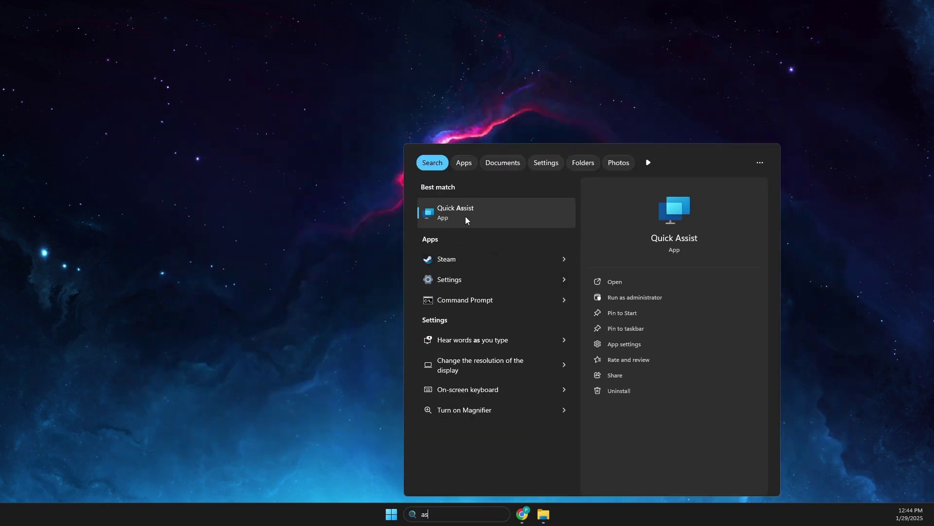
pyautogui.press('BackSpace')
pyautogui.write('task manager')
pyautogui.click(465, 216)
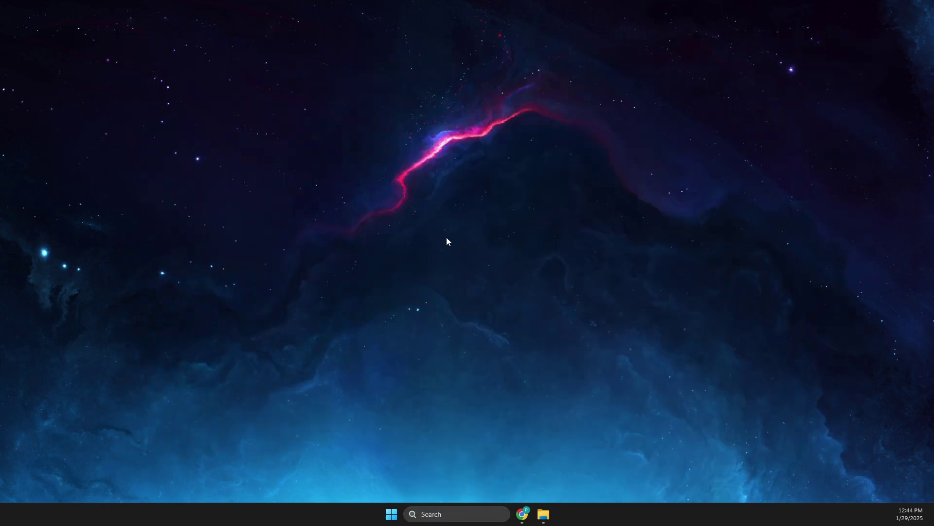
# End the Riot Client and Vanguard processes, then close Task Manager.
pyautogui.click(389, 60)
pyautogui.write('riot')
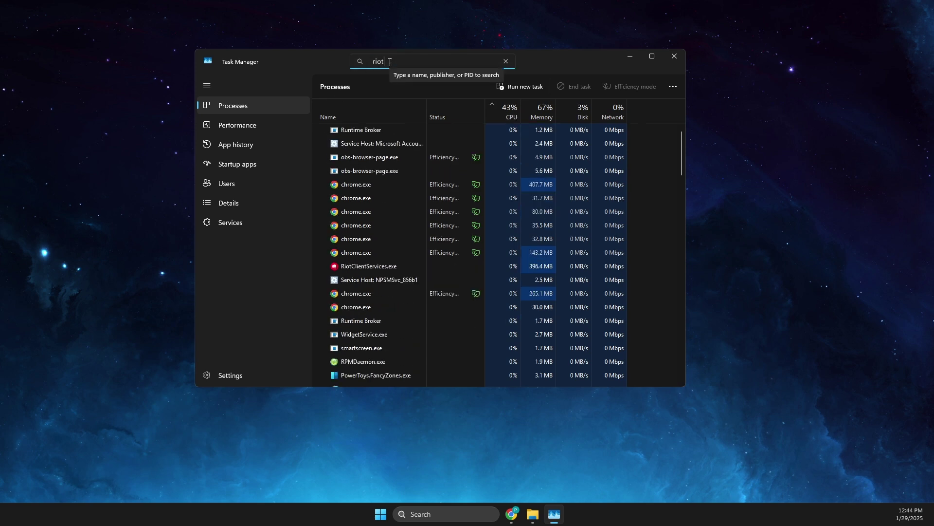
pyautogui.rightClick(345, 158)
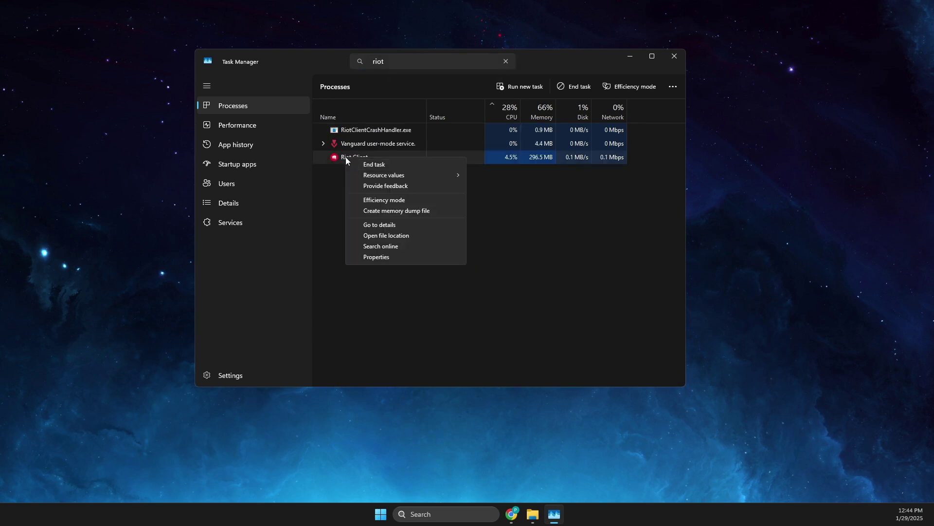
pyautogui.click(371, 162)
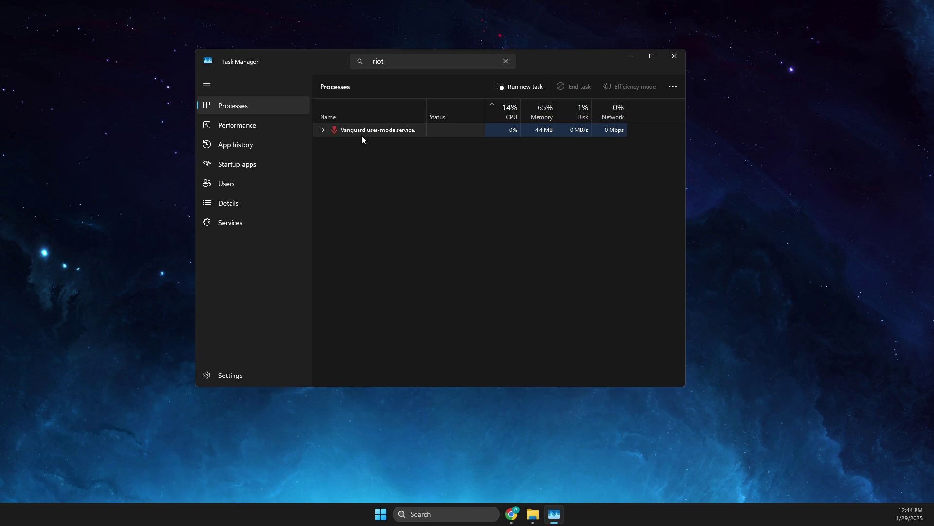
pyautogui.rightClick(361, 136)
pyautogui.click(407, 153)
pyautogui.click(676, 58)
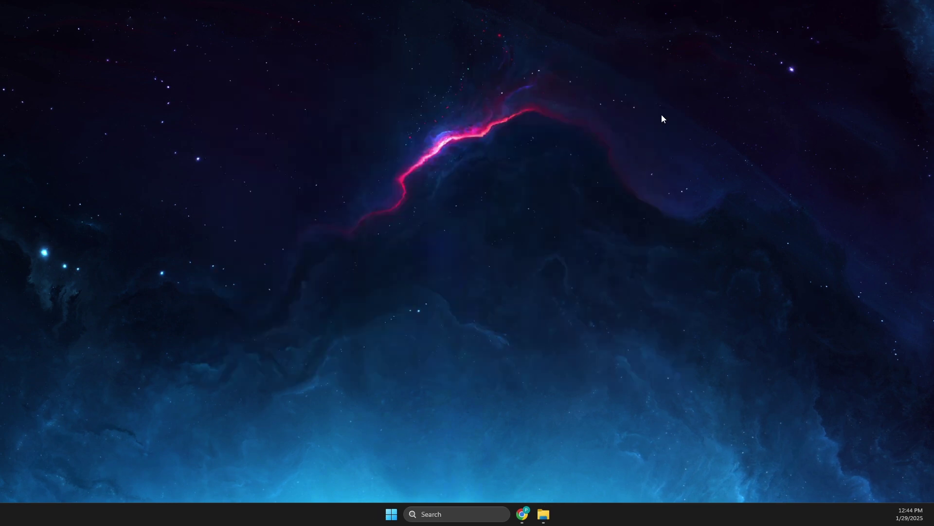
# Relaunch Riot Client from Windows search and open VALORANT's installation settings.
pyautogui.click(460, 514)
pyautogui.write('riot')
pyautogui.press('Return')
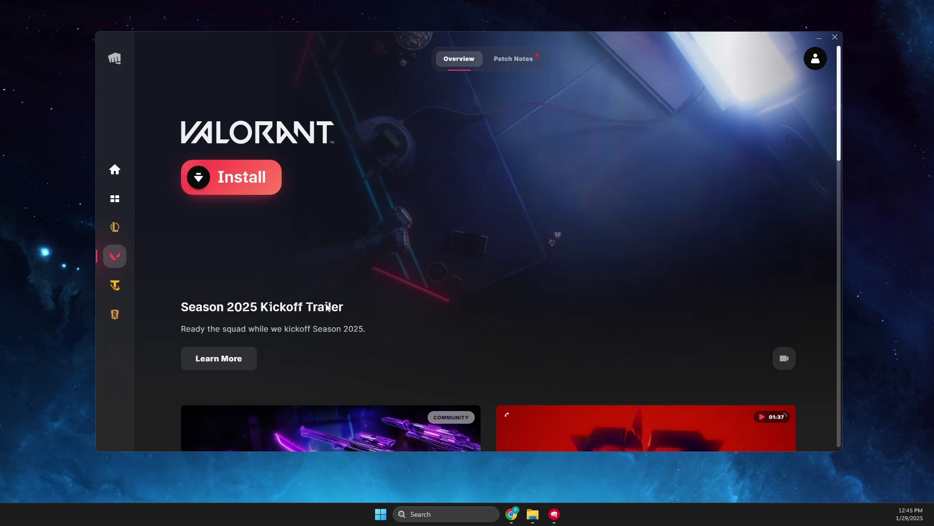
pyautogui.click(257, 189)
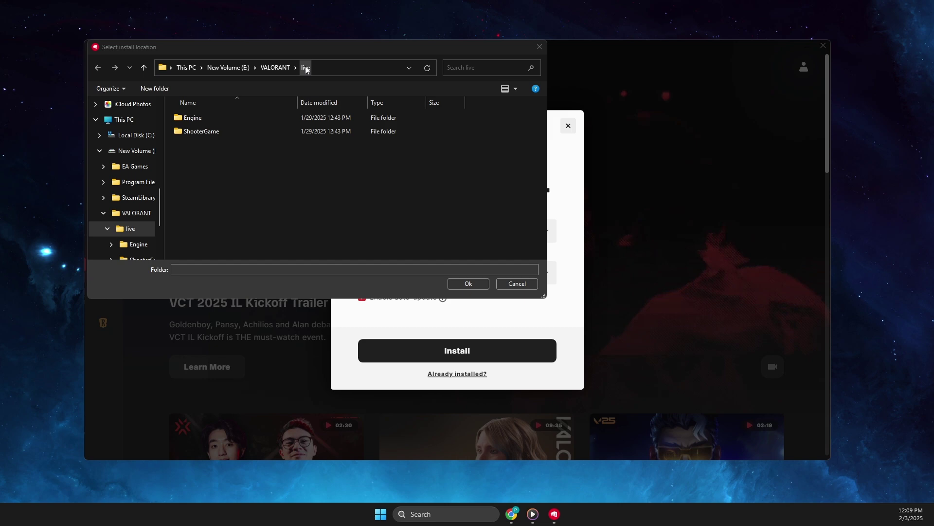
# Confirm E:\VALORANT\live as the install location, recheck the settings, and press Play.
pyautogui.click(471, 285)
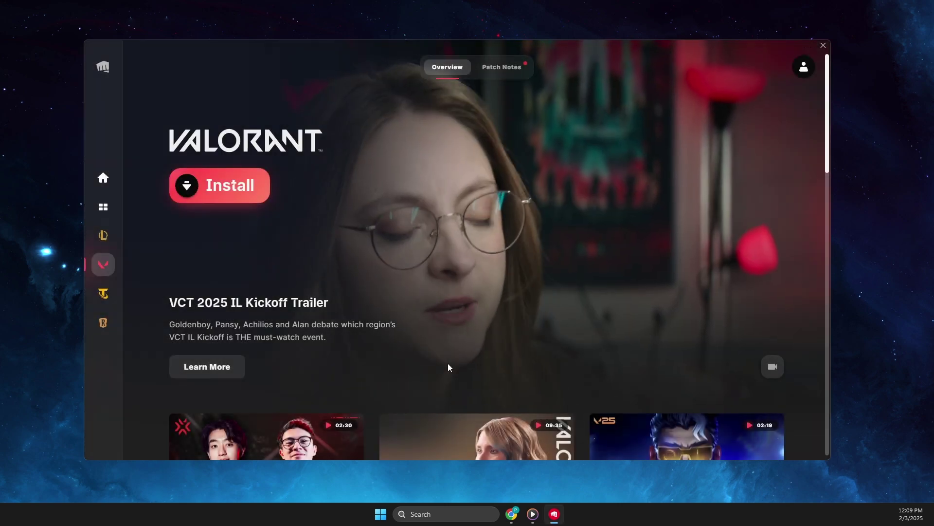
pyautogui.click(248, 204)
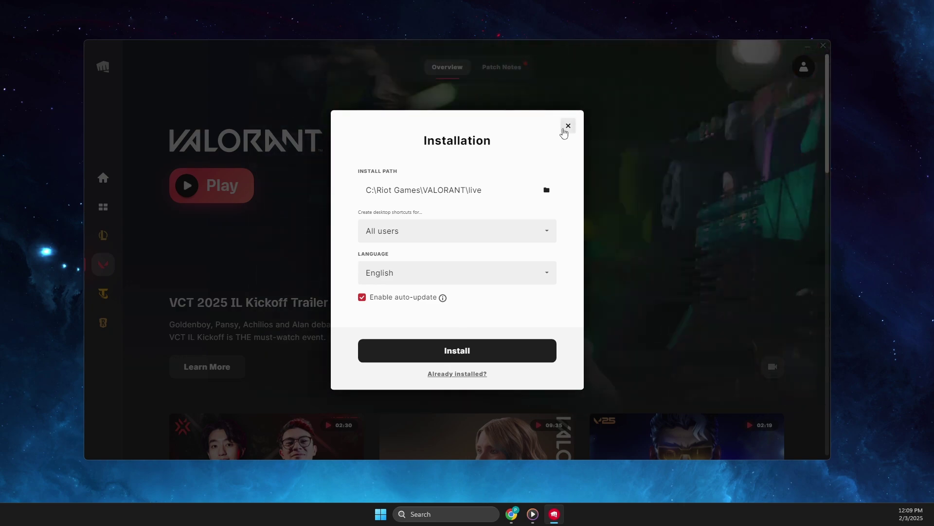
pyautogui.click(568, 126)
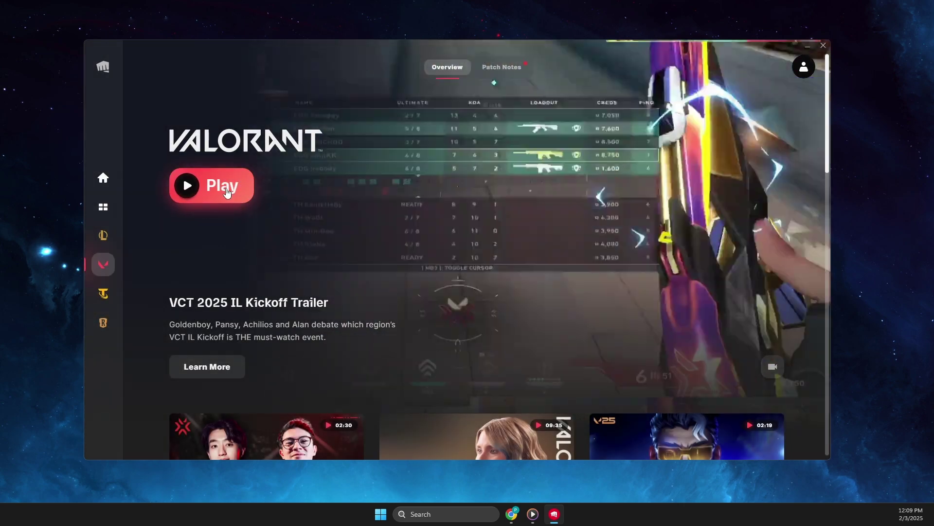
pyautogui.click(226, 189)
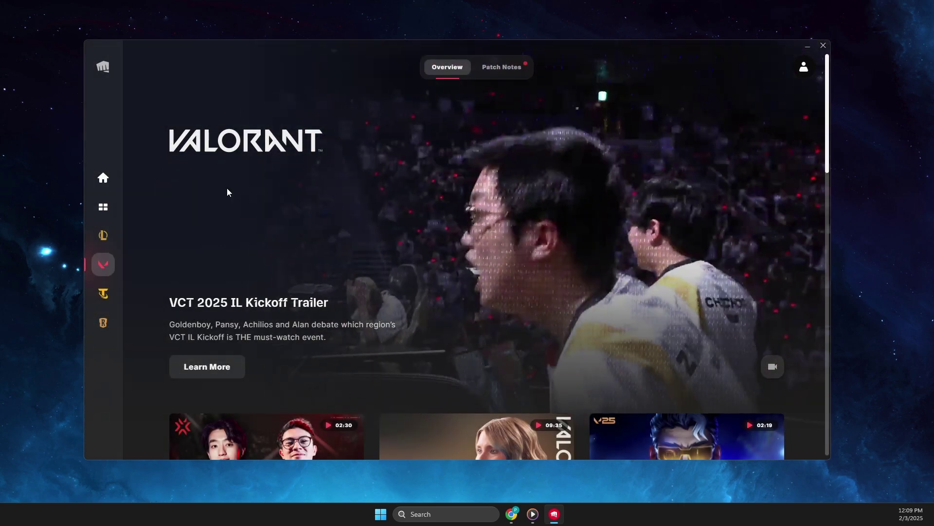